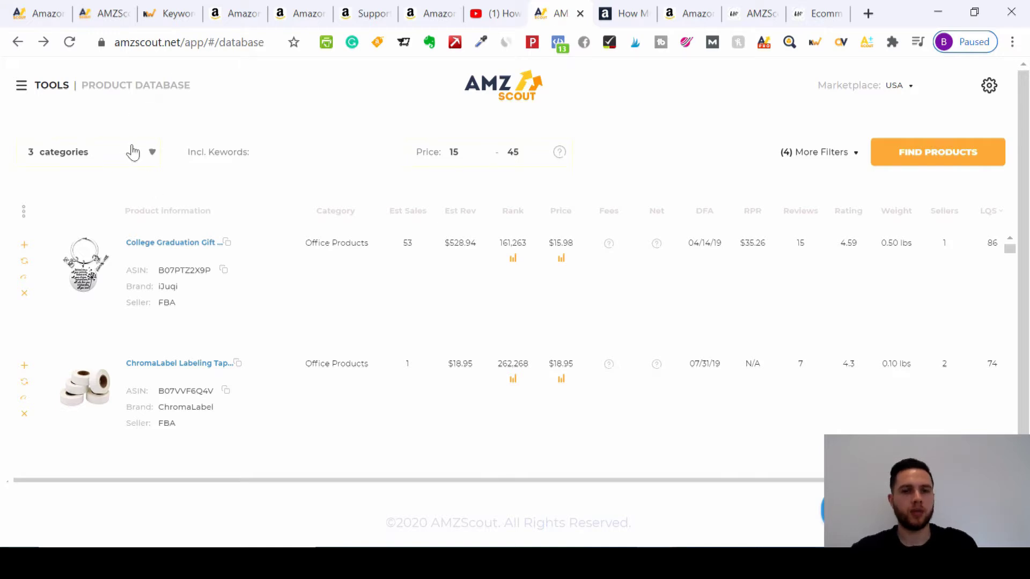
Expand the Product Database filters to show reviews up to 350, weight up to 1, rank up to 2000, Standard tier.
click(146, 162)
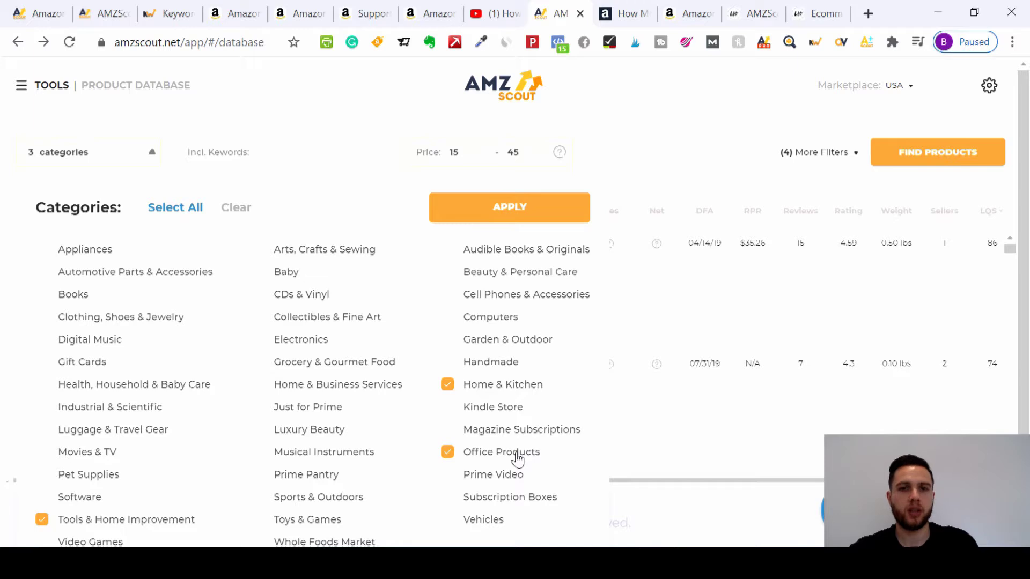
click(639, 165)
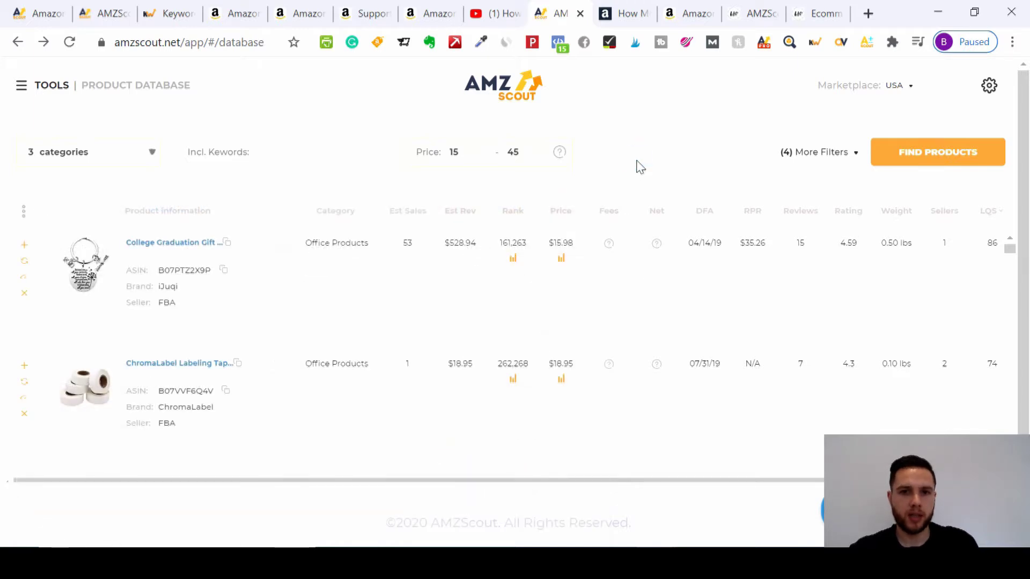
click(840, 156)
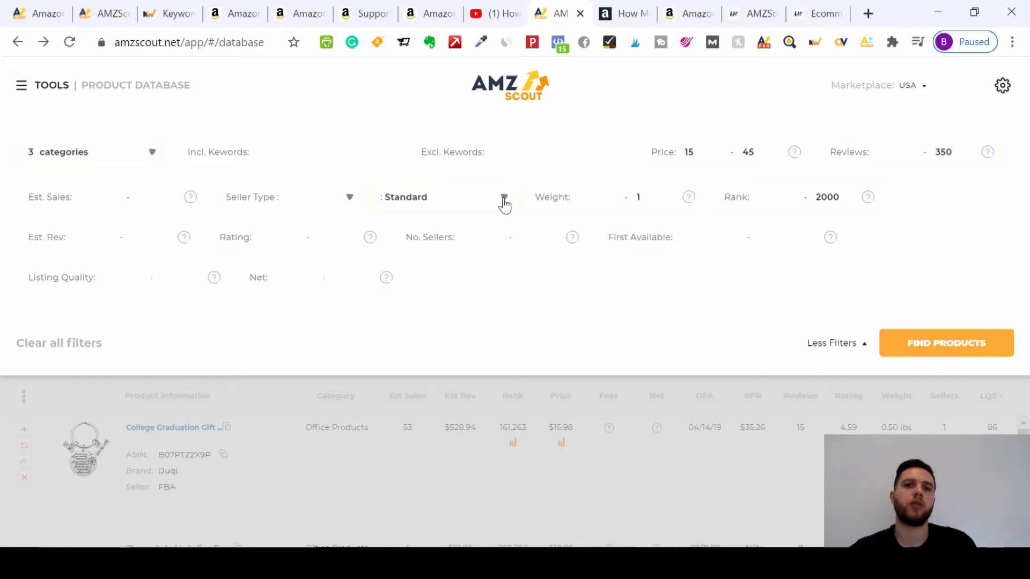
click(504, 200)
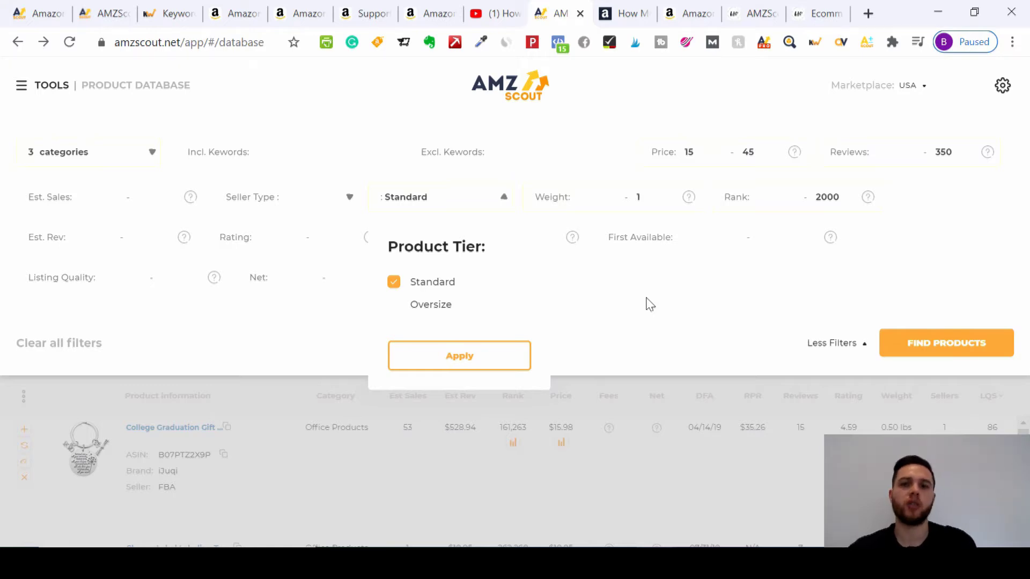
click(658, 322)
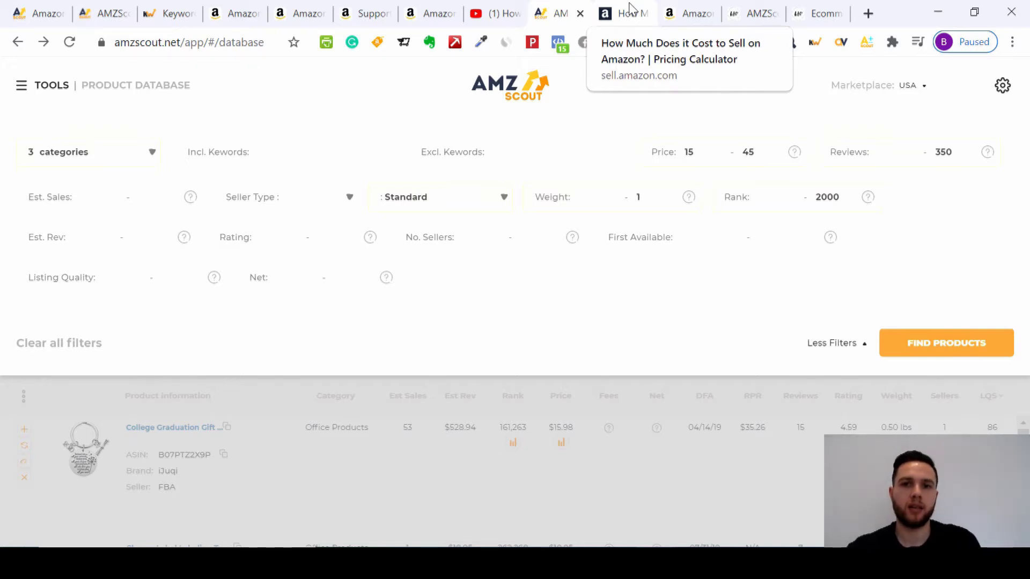
Review the Amazon seller FBA per-unit fees from Small and Light to Large standard, then return to AMZScout.
click(632, 11)
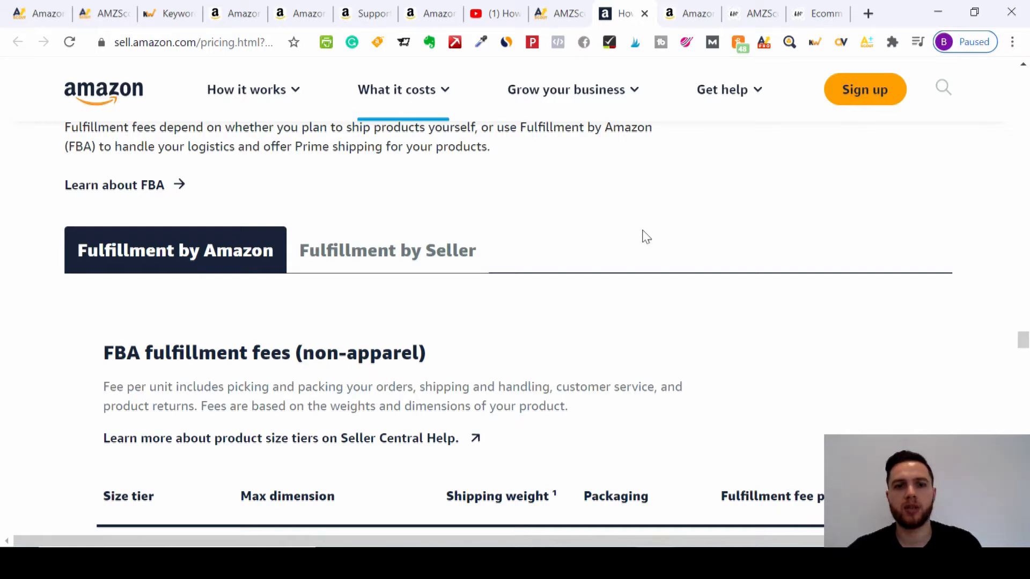
scroll(646, 237, down, 3)
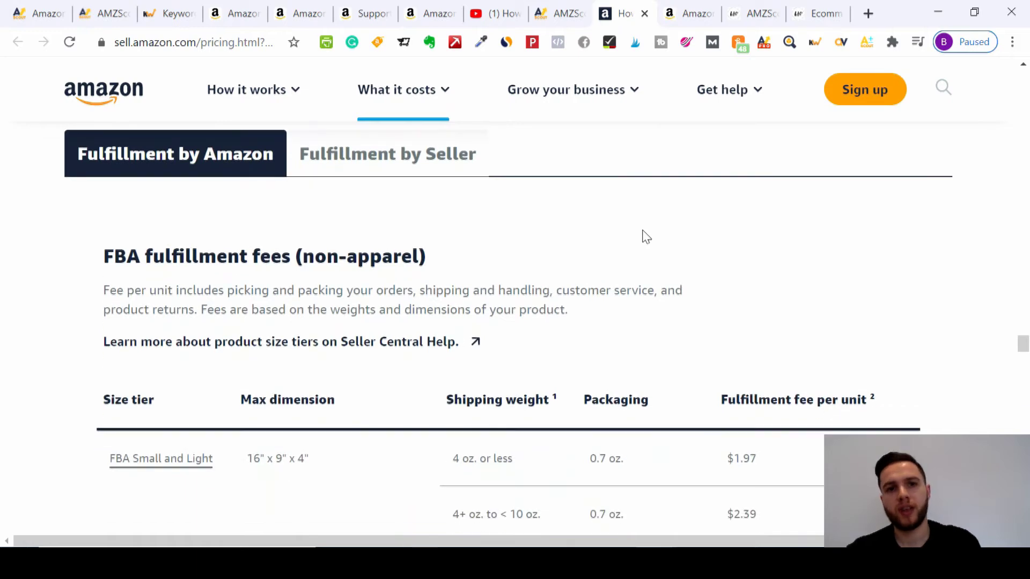
scroll(646, 237, down, 4)
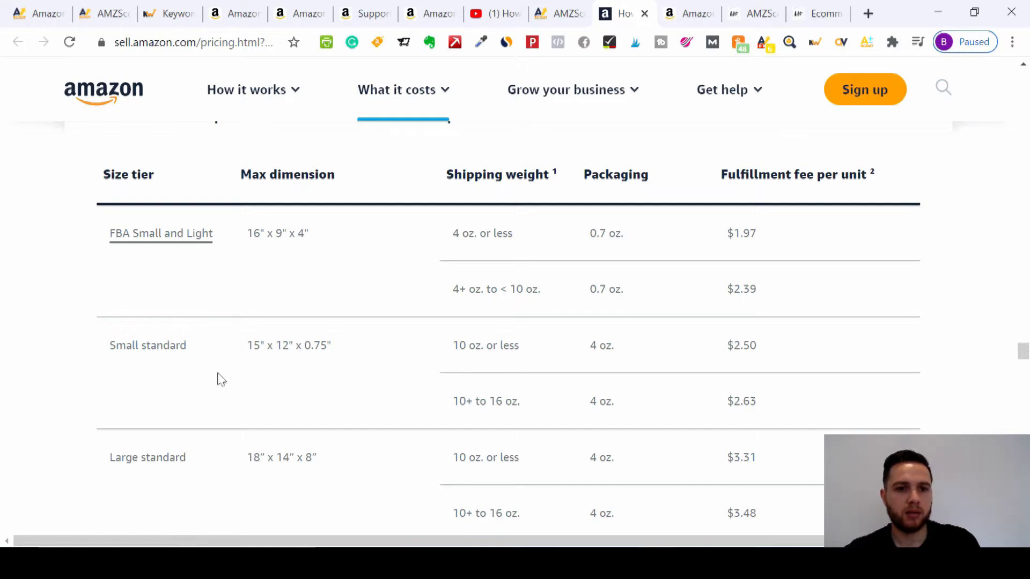
scroll(224, 445, down, 4)
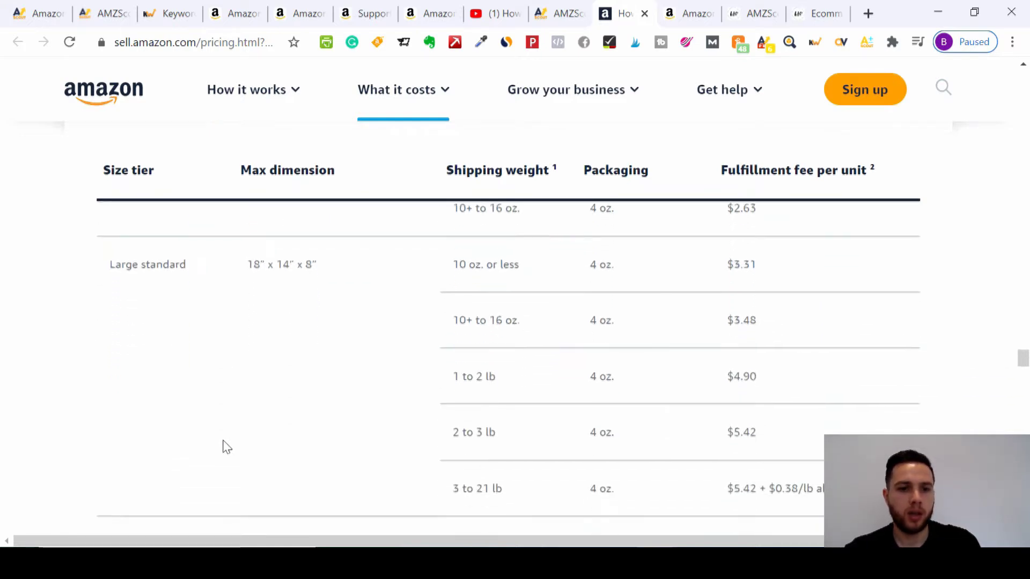
scroll(224, 446, down, 4)
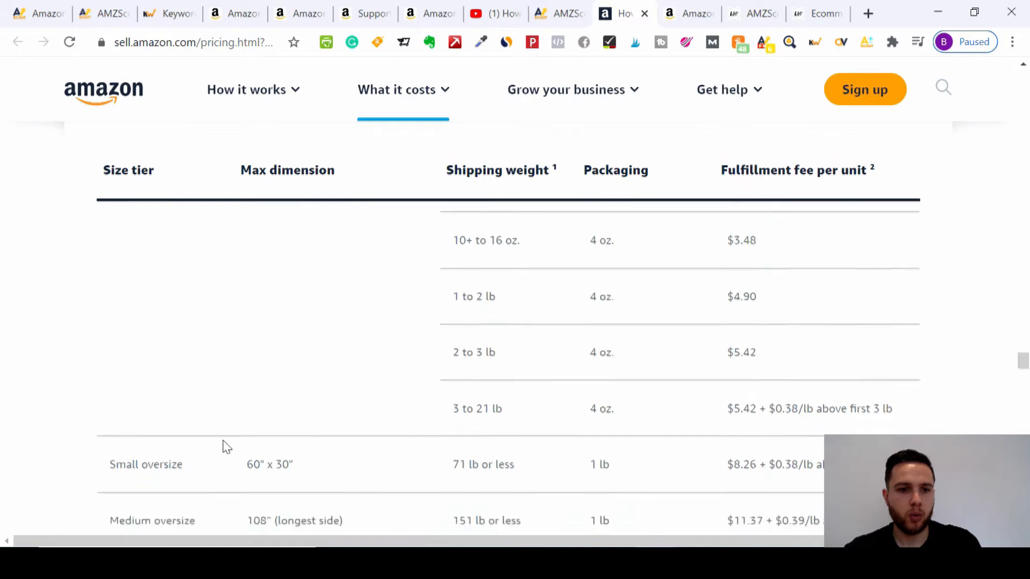
scroll(224, 445, down, 1)
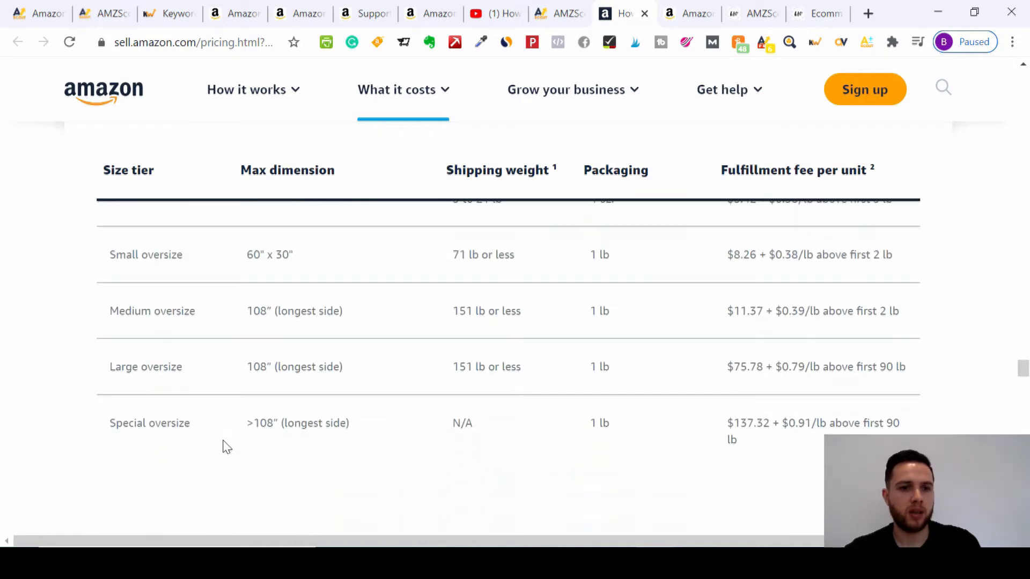
scroll(225, 446, up, 7)
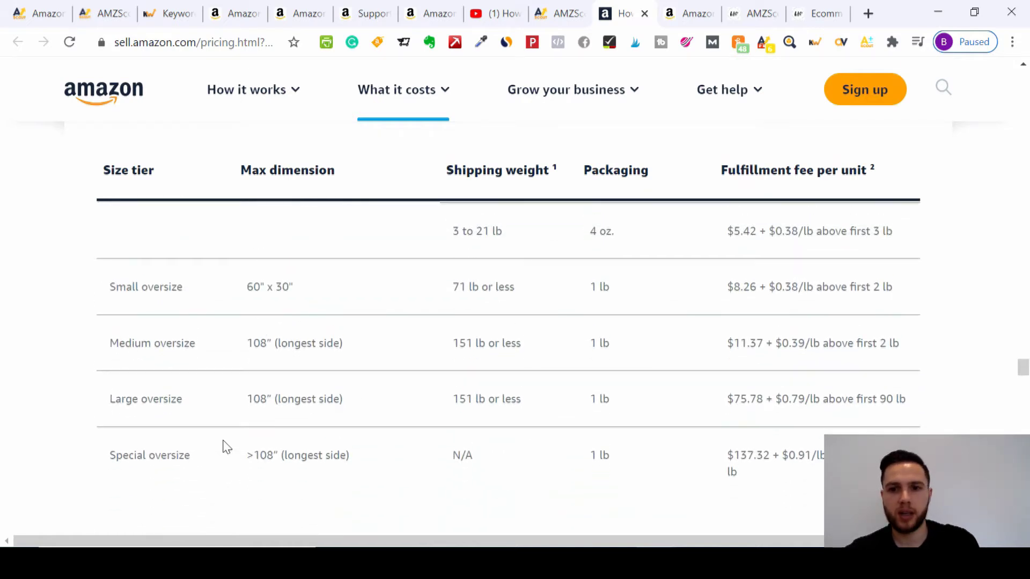
scroll(226, 446, up, 3)
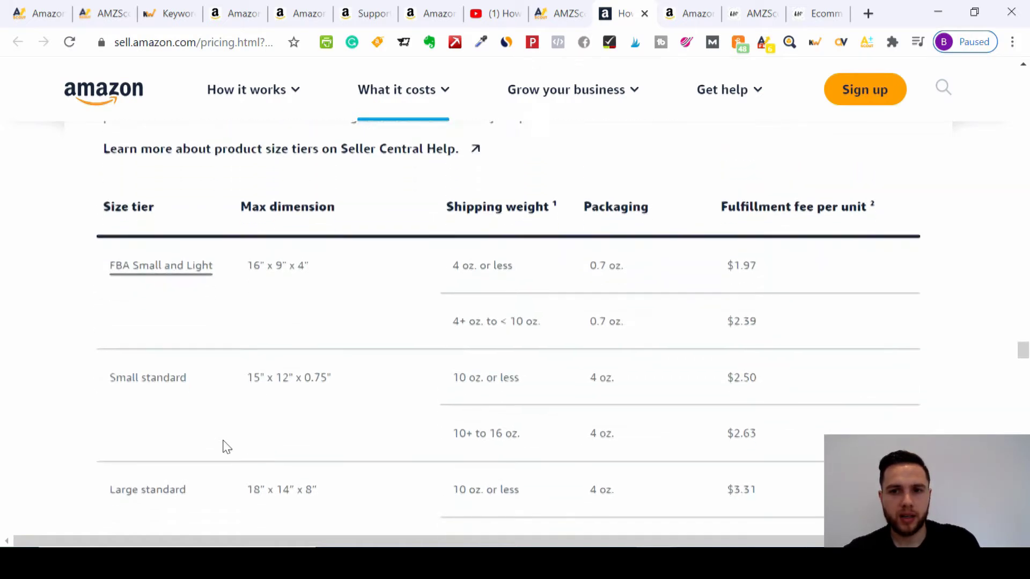
scroll(226, 446, down, 1)
scroll(226, 446, down, 4)
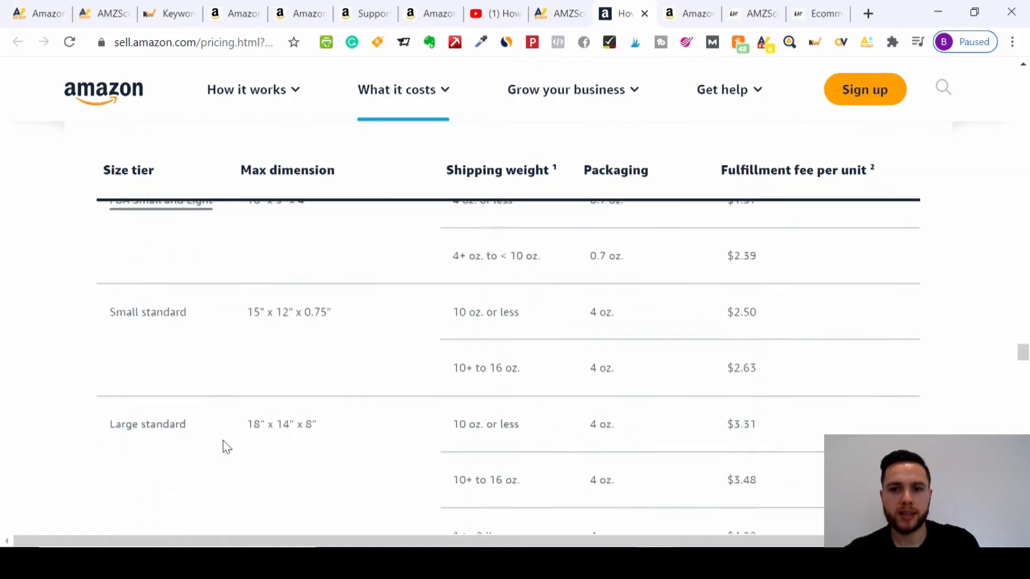
scroll(226, 446, down, 1)
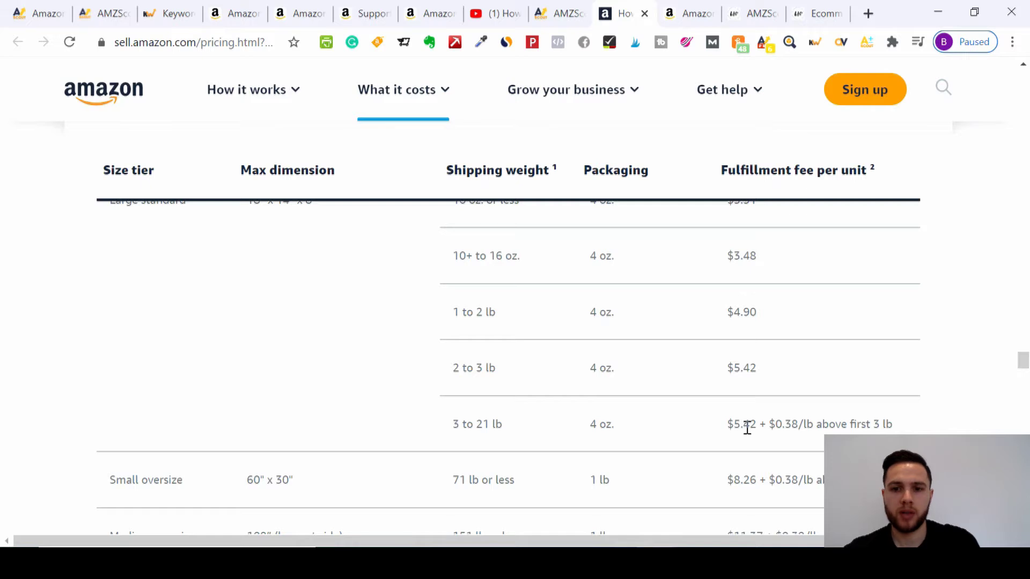
scroll(749, 432, down, 1)
scroll(750, 433, down, 6)
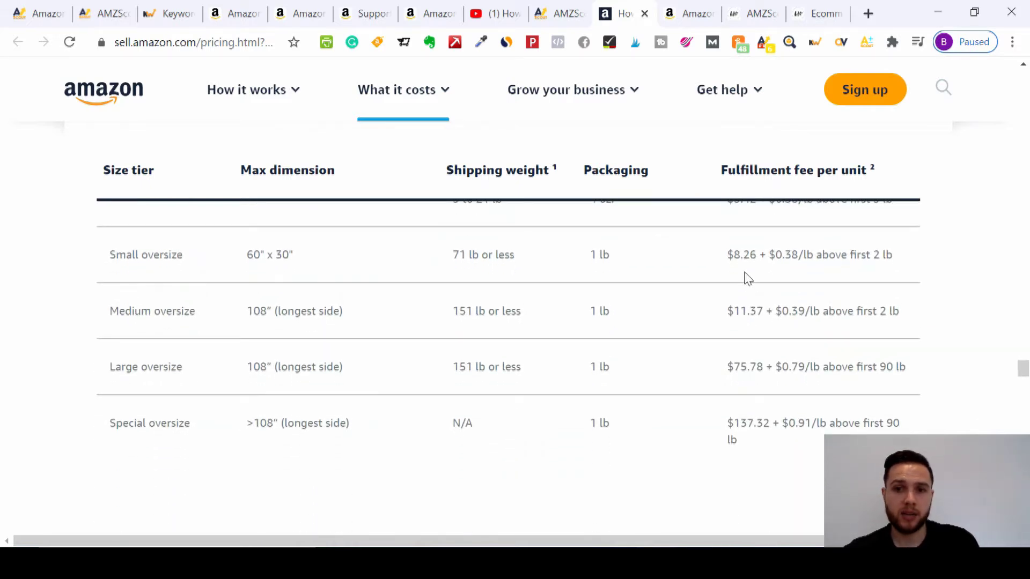
scroll(748, 279, down, 2)
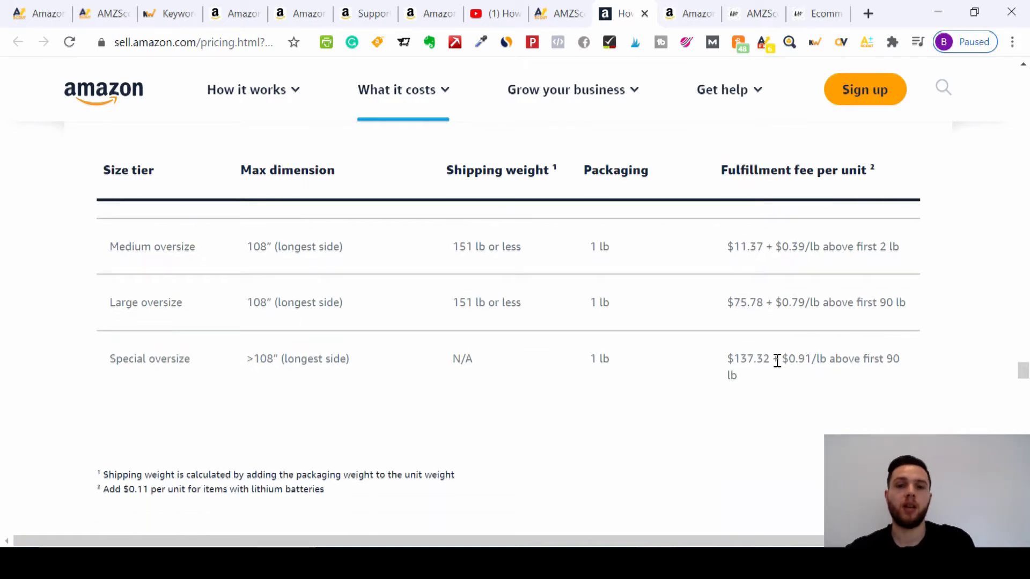
scroll(777, 361, up, 10)
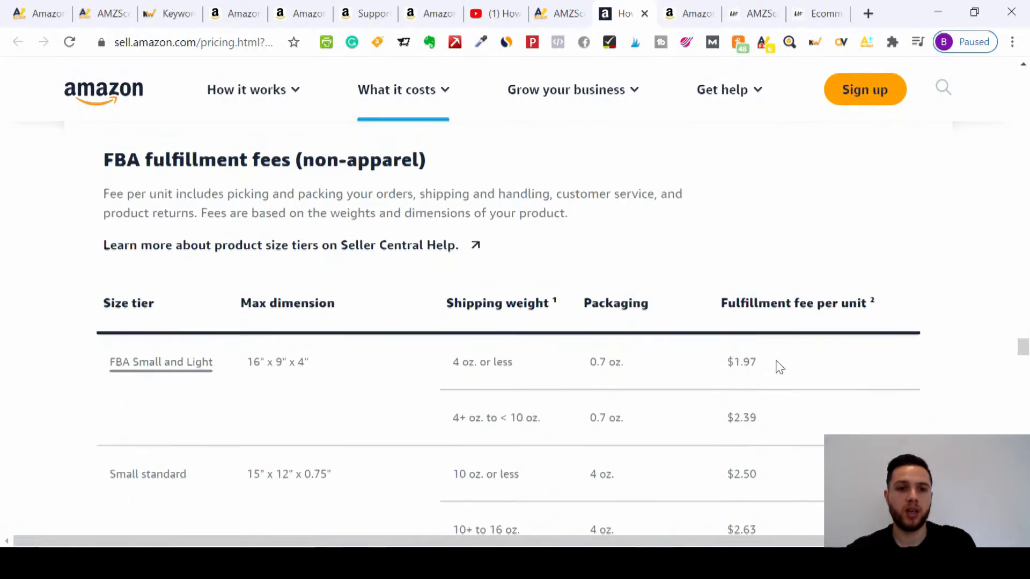
scroll(779, 367, down, 4)
scroll(779, 368, up, 1)
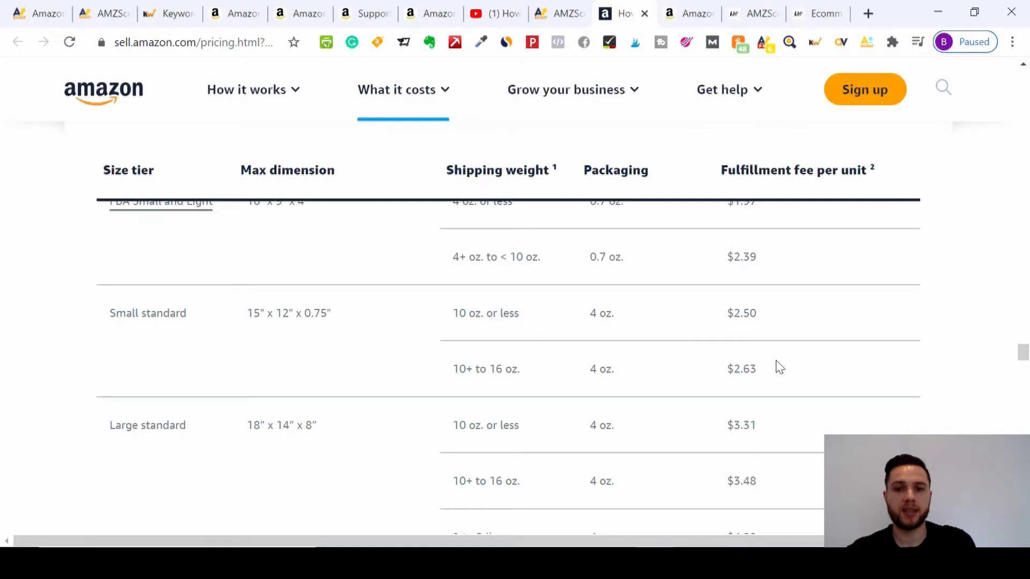
scroll(780, 367, up, 1)
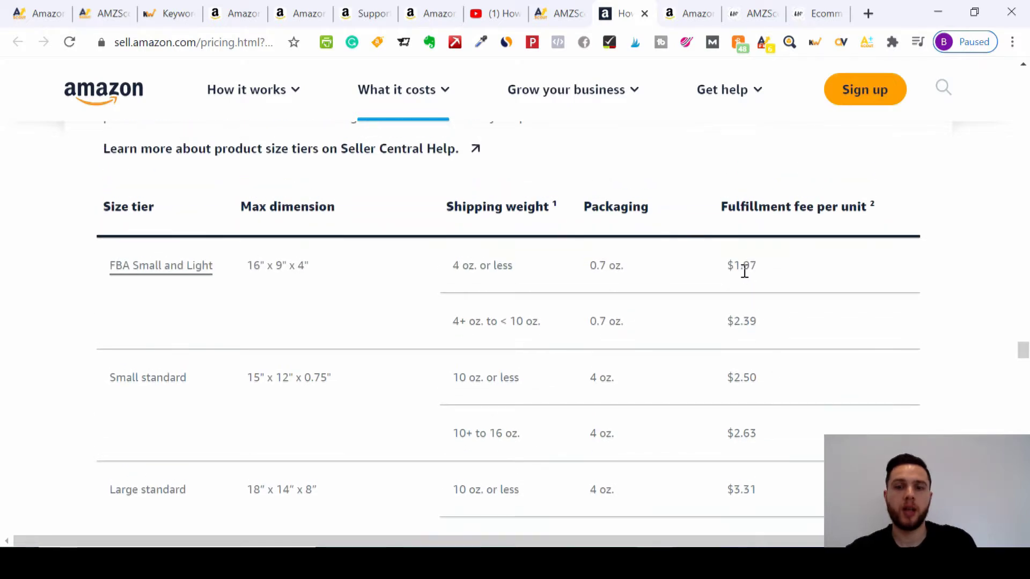
click(565, 6)
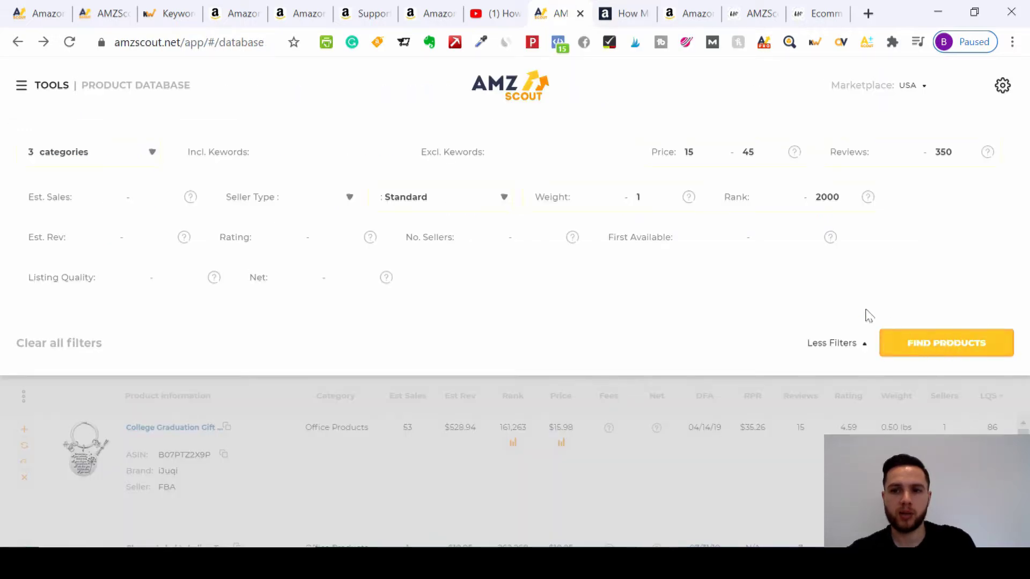
Collapse the filters to one row to see more results, such as the $15.98 College Graduation Gift.
click(860, 347)
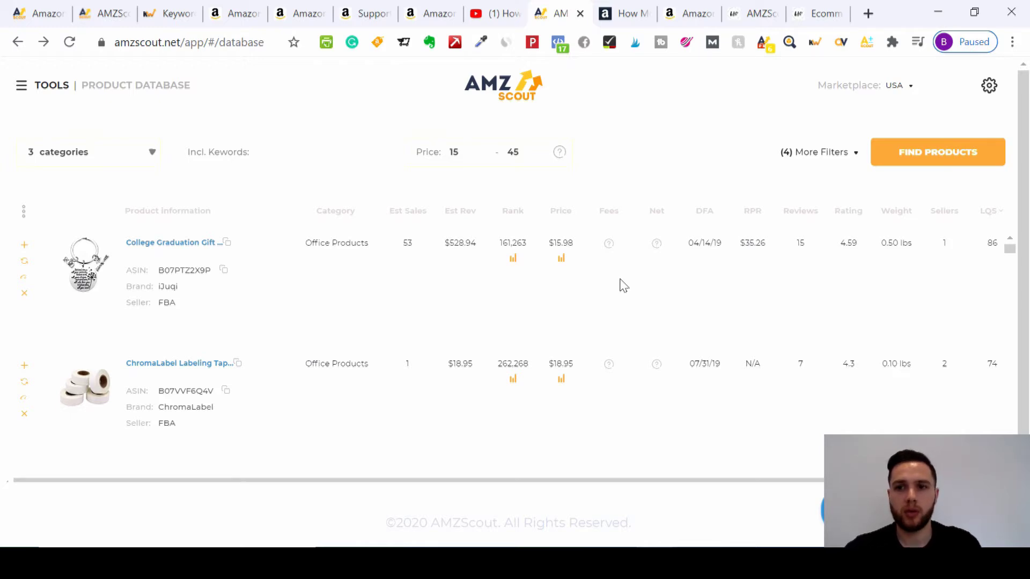
scroll(622, 286, down, 1)
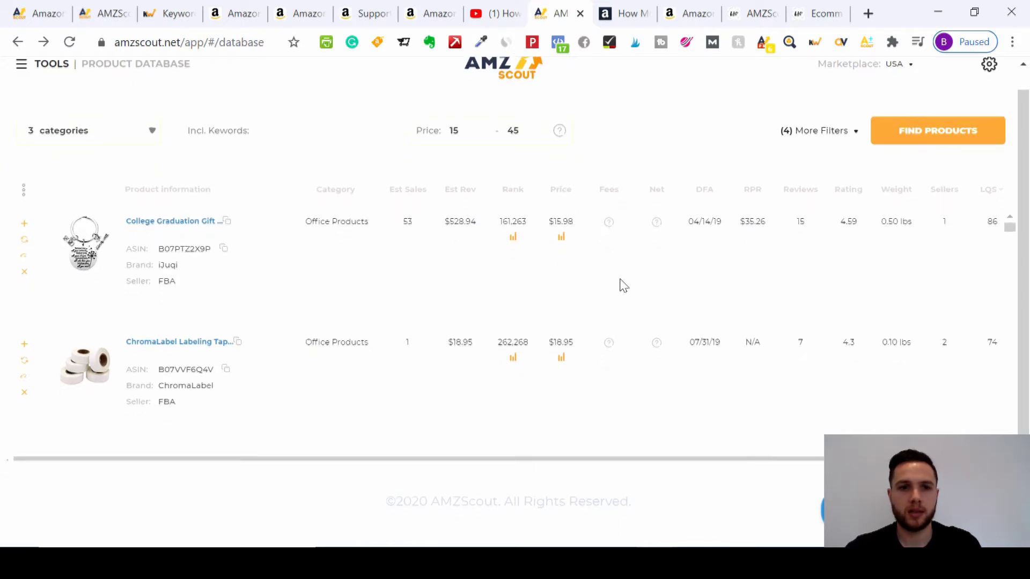
Scroll the filtered Office Products results down to low sellers like the Kitchen 8 PCS Silicone set.
click(1011, 231)
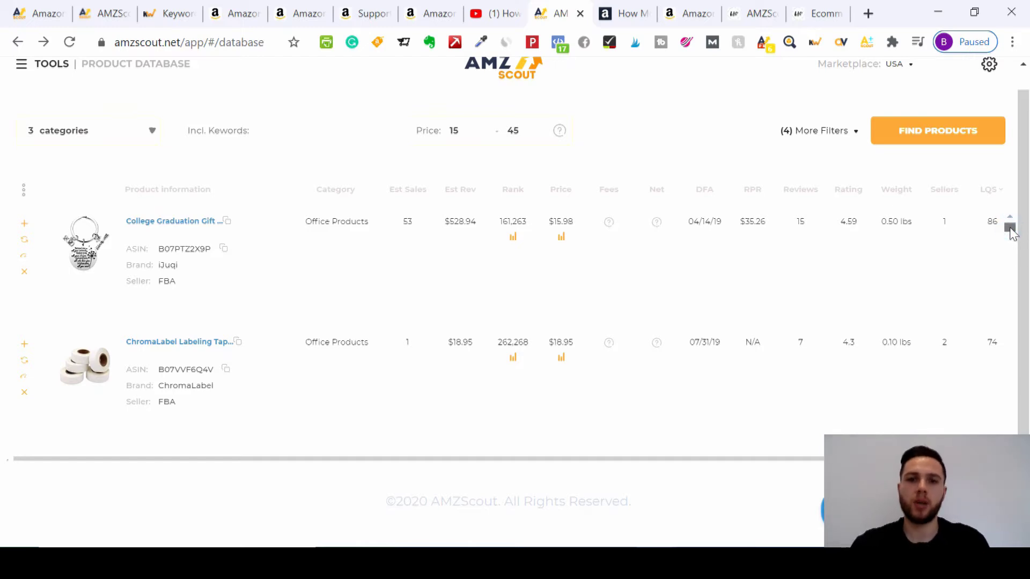
drag(1010, 231, 1020, 308)
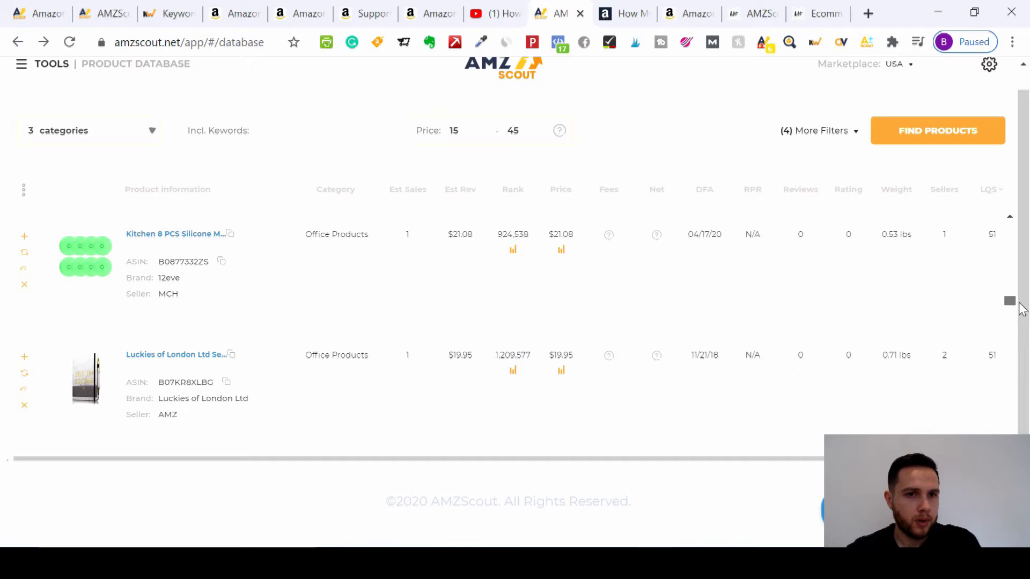
click(687, 7)
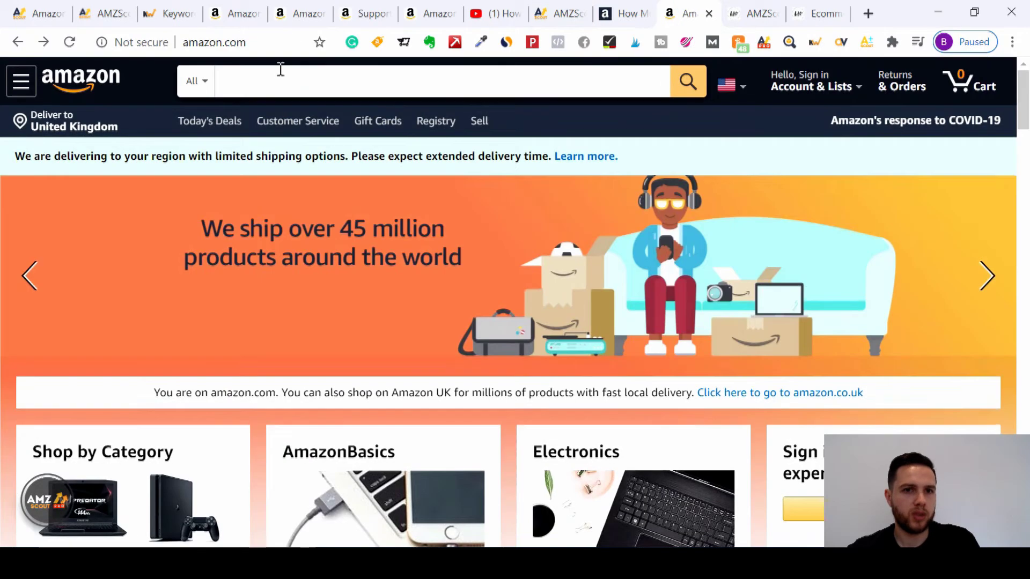
Search Amazon.com for 'kitchen mason jar', returning over 10,000 listings.
click(281, 79)
text(kitchen )
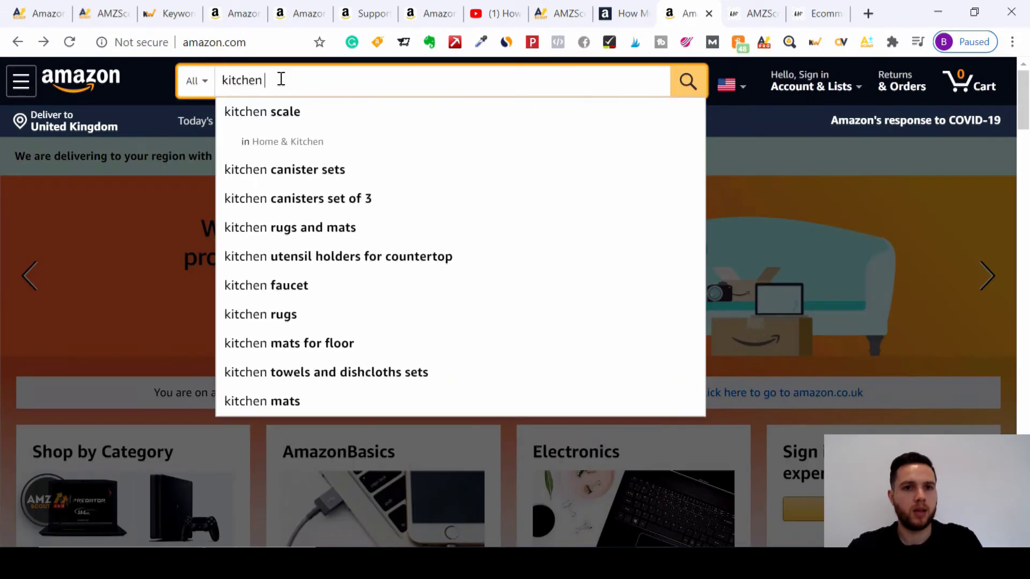
text(mason)
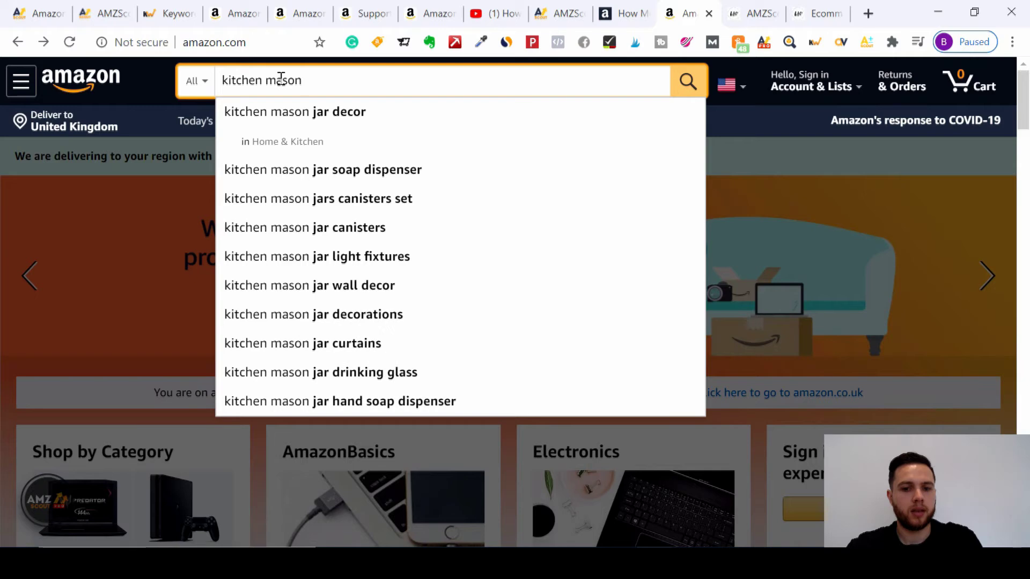
text( jar)
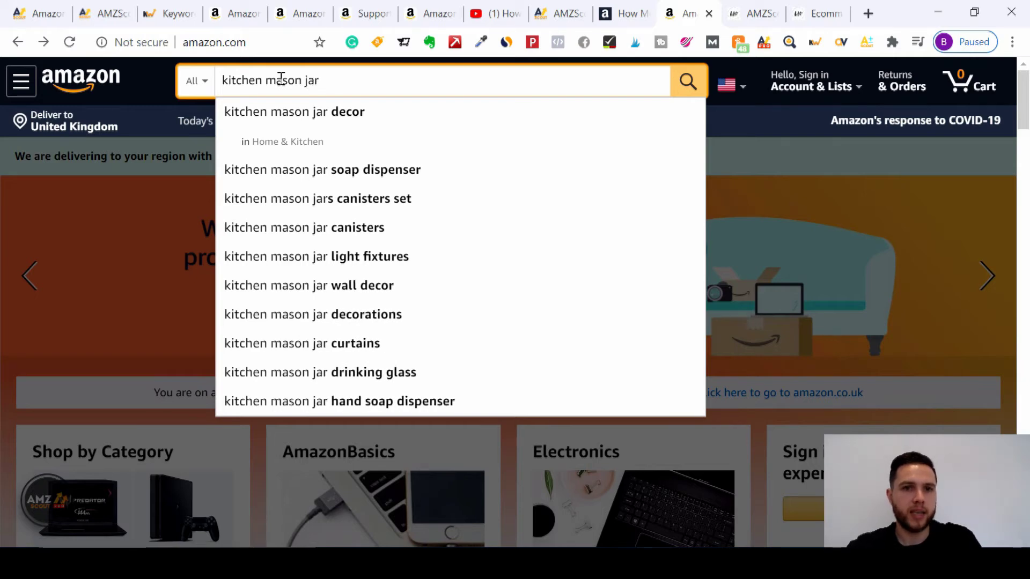
key(Return)
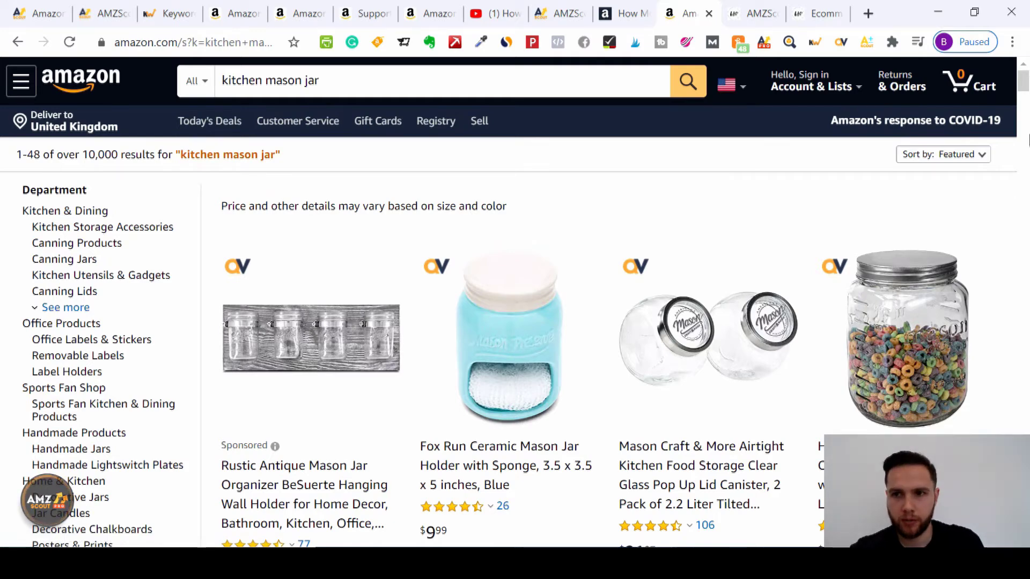
Open the $21.07 Mason Craft & More 2-pack 2.2 Liter Tilted Canister Set product page.
mouse_move(1024, 94)
mouse_down()
mouse_move(1025, 106)
mouse_move(1026, 98)
mouse_up()
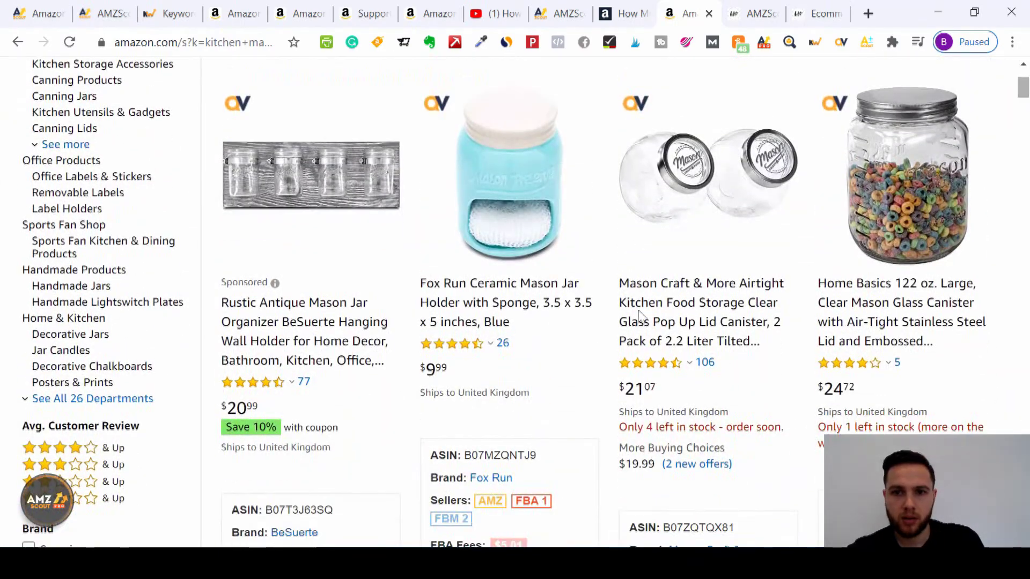
click(641, 401)
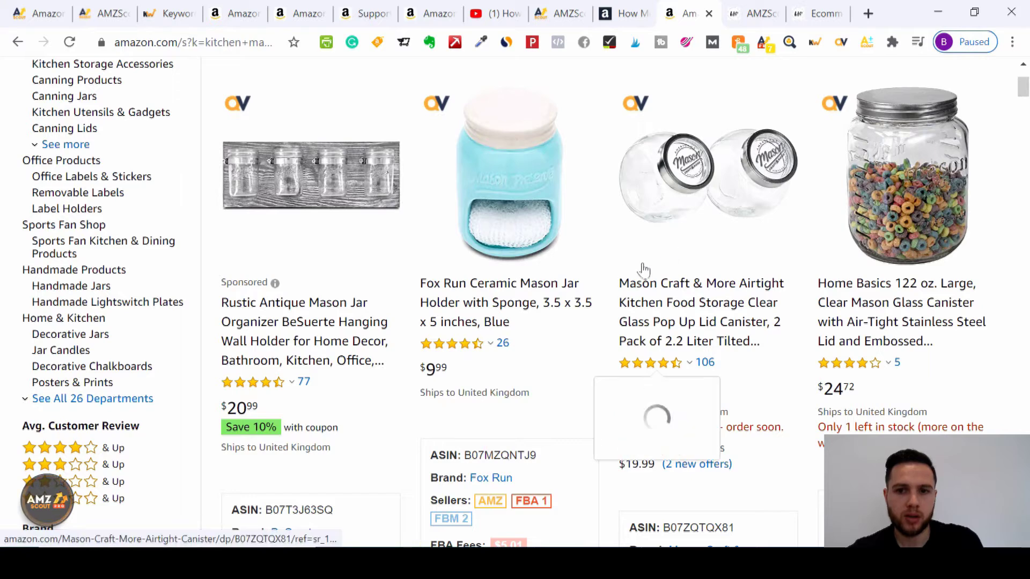
click(697, 315)
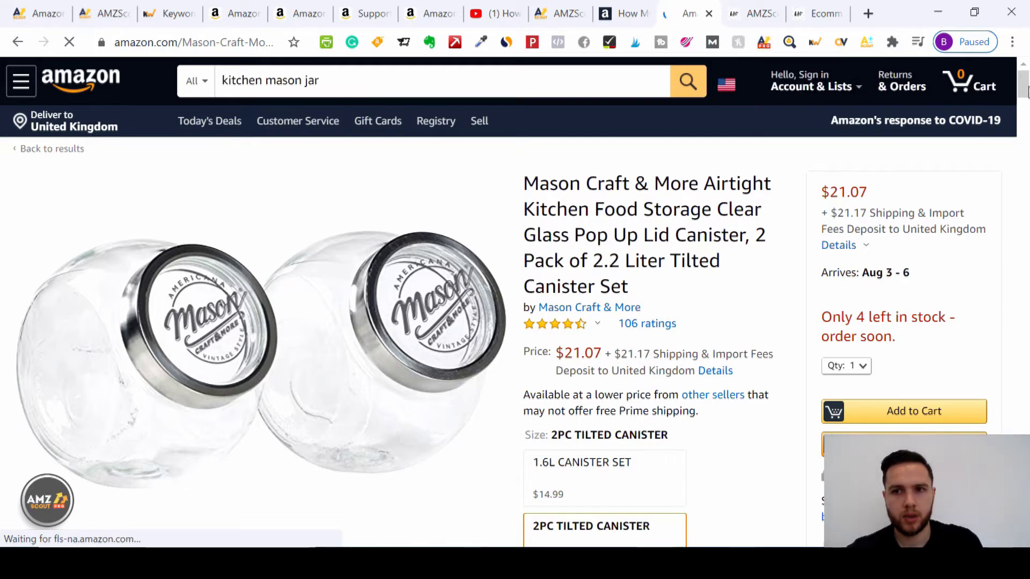
Launch AMZScout Pro on the results to get the kitchen mason jar niche score of 8.
drag(1024, 91, 1024, 90)
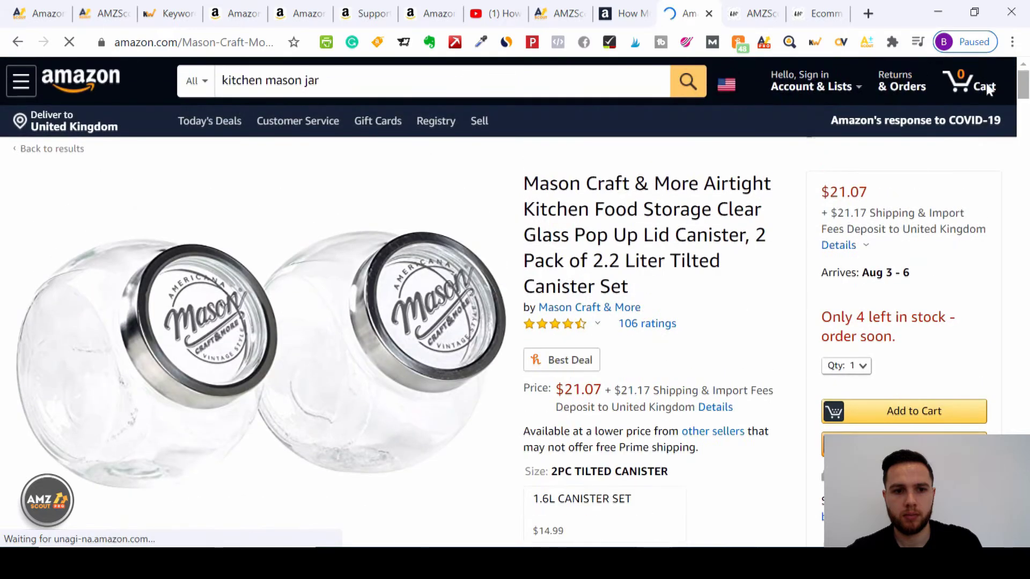
click(62, 501)
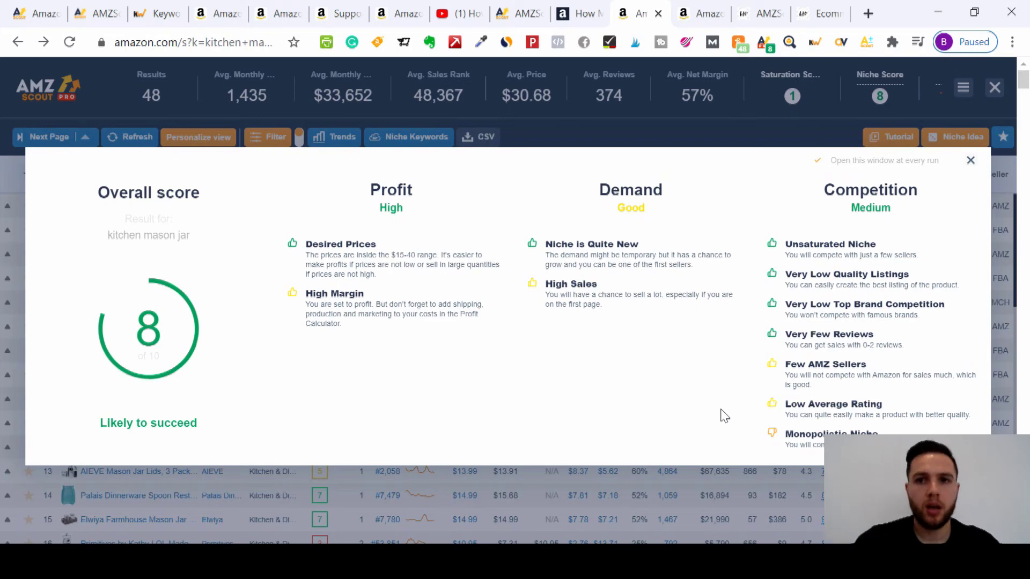
Scroll the WHR Marketing services page, then go back to the kitchen mason jar results scored 8.
click(815, 16)
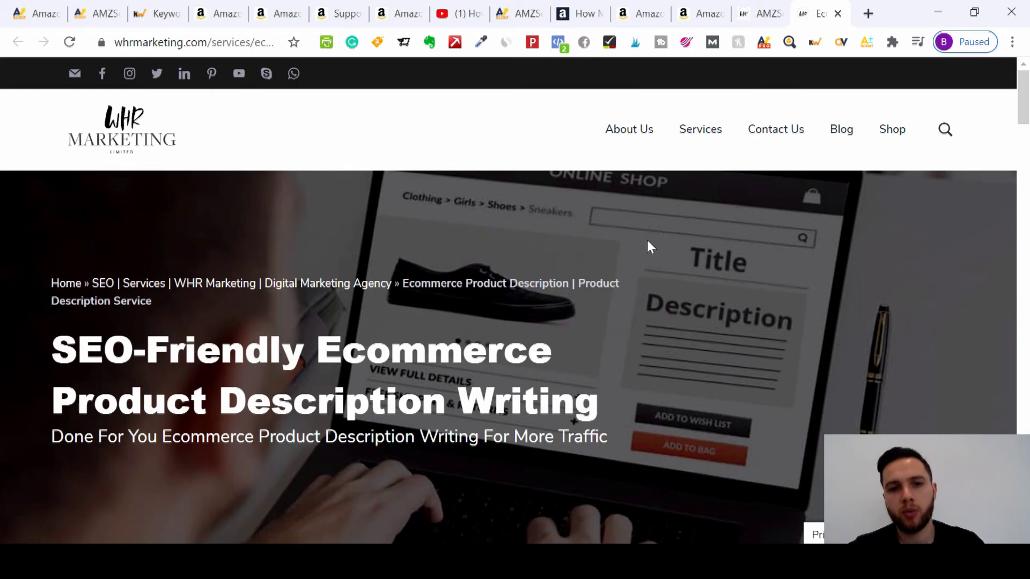
scroll(648, 242, down, 8)
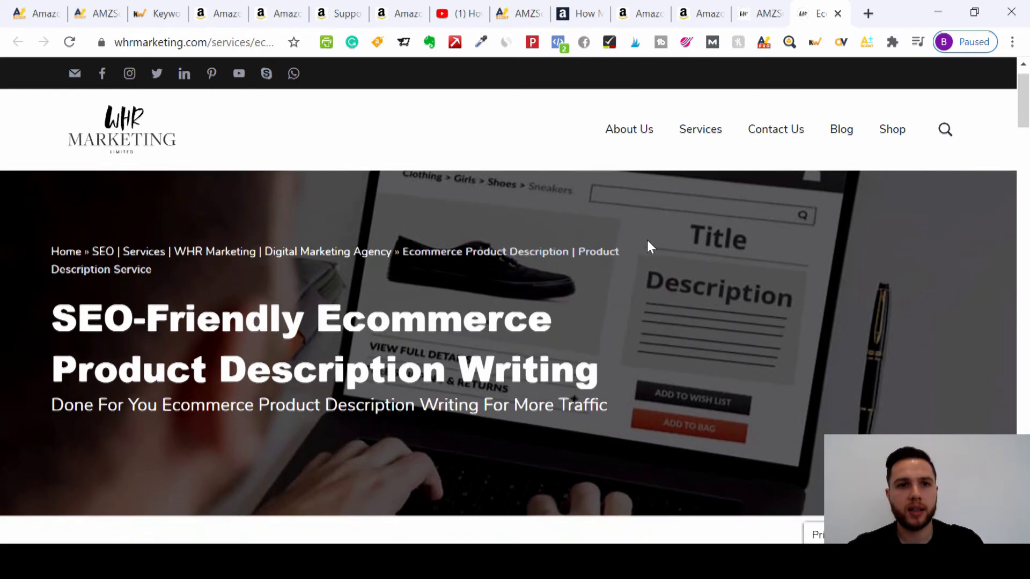
scroll(648, 239, down, 15)
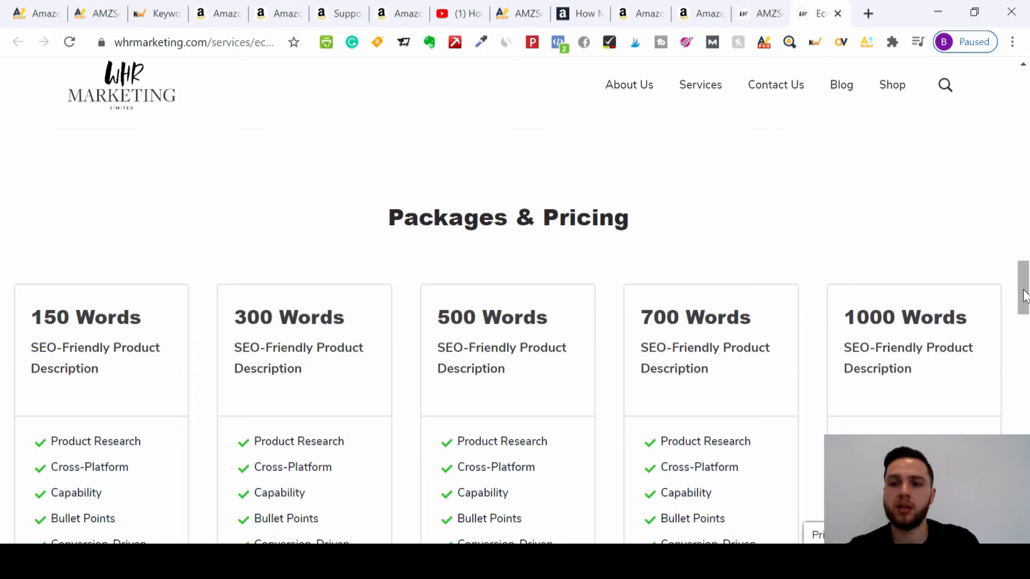
drag(1025, 295, 1025, 78)
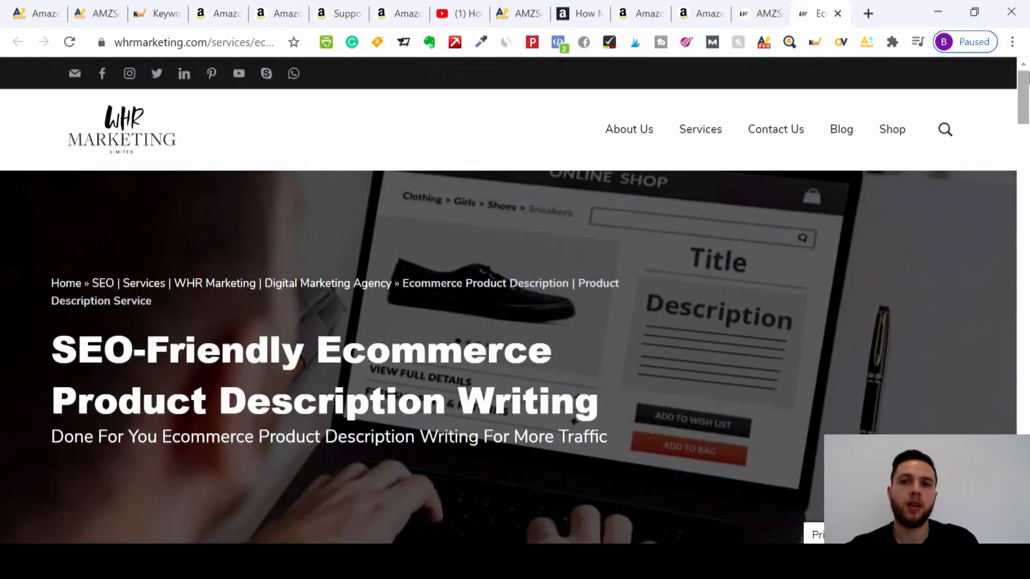
click(764, 7)
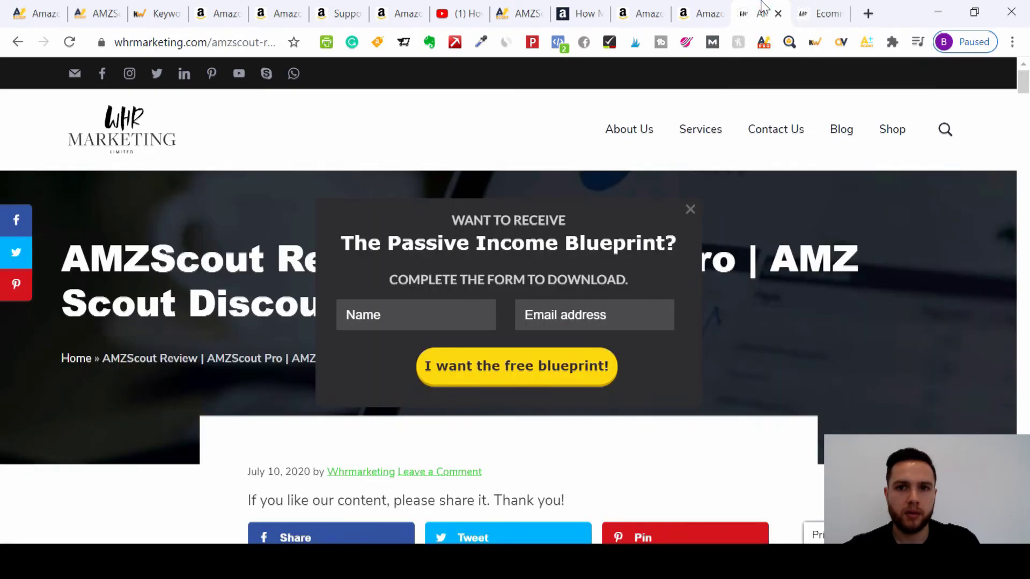
click(691, 11)
click(655, 7)
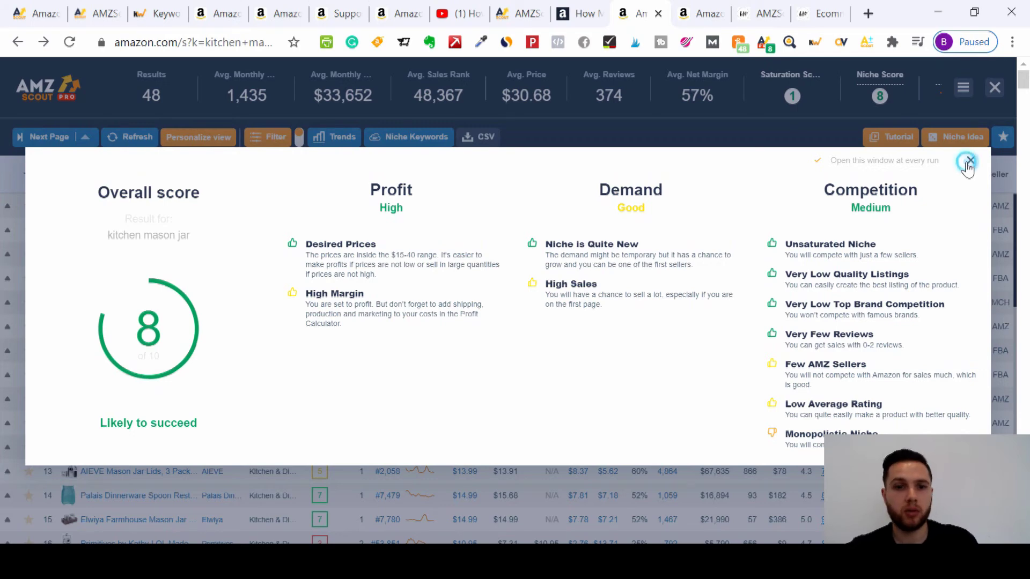
Close the niche score summary and view why Young's Home Decor Ceramic Canister scores 10.
click(969, 162)
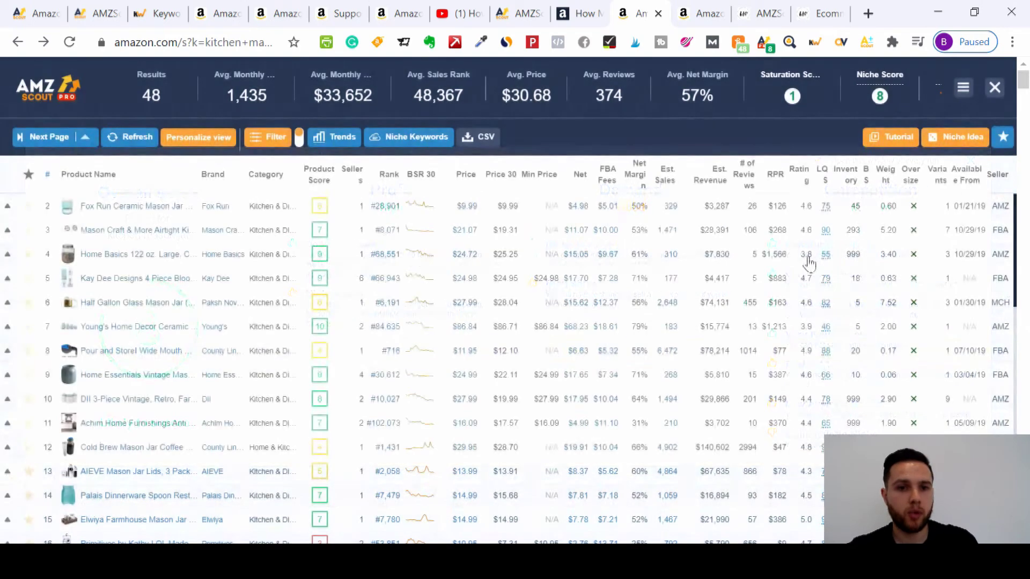
click(320, 328)
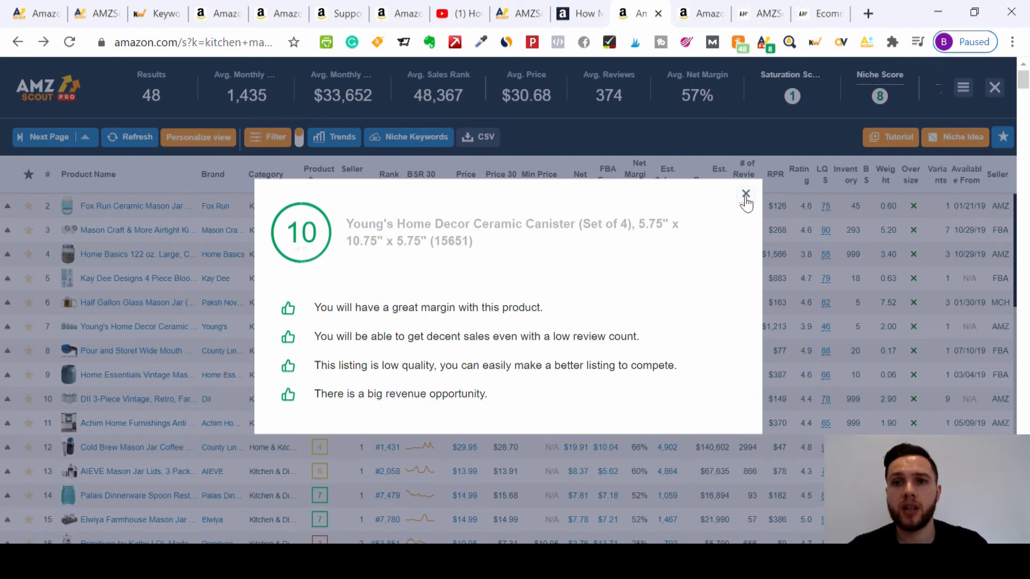
click(761, 6)
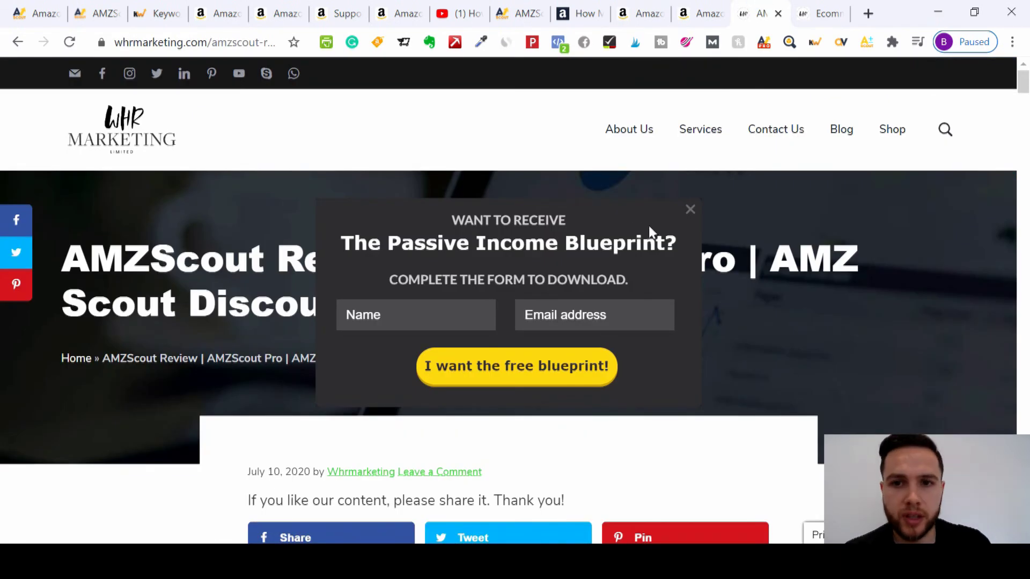
Dismiss the signup popup twice and jump from the table of contents to the AMZScout Pricing section.
click(687, 211)
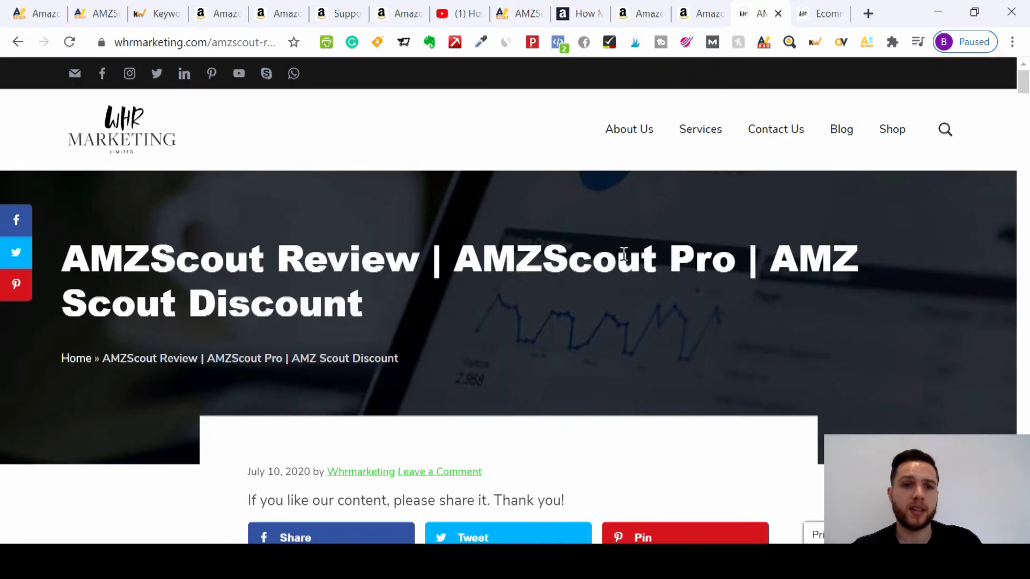
scroll(624, 254, down, 5)
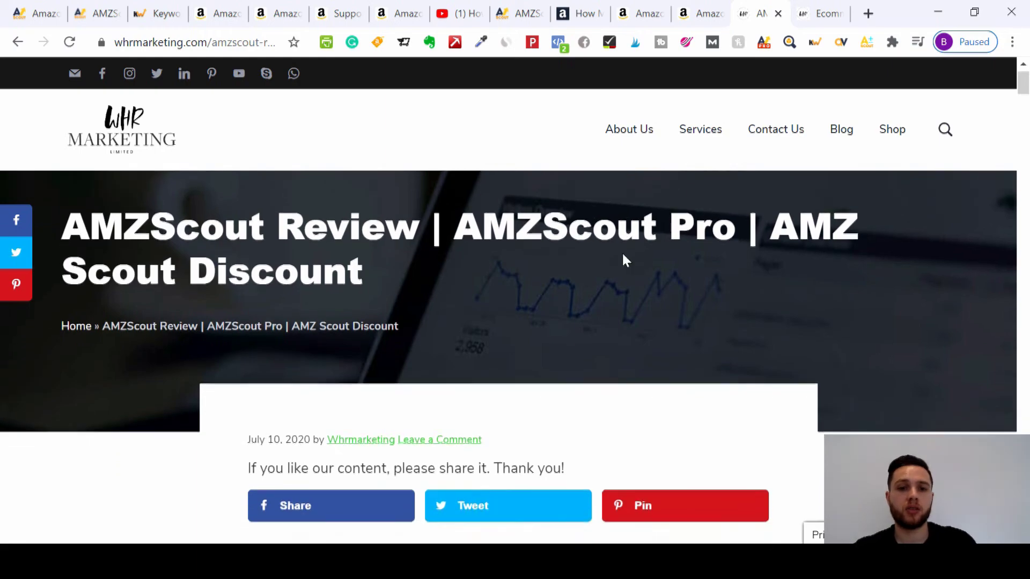
scroll(624, 255, down, 15)
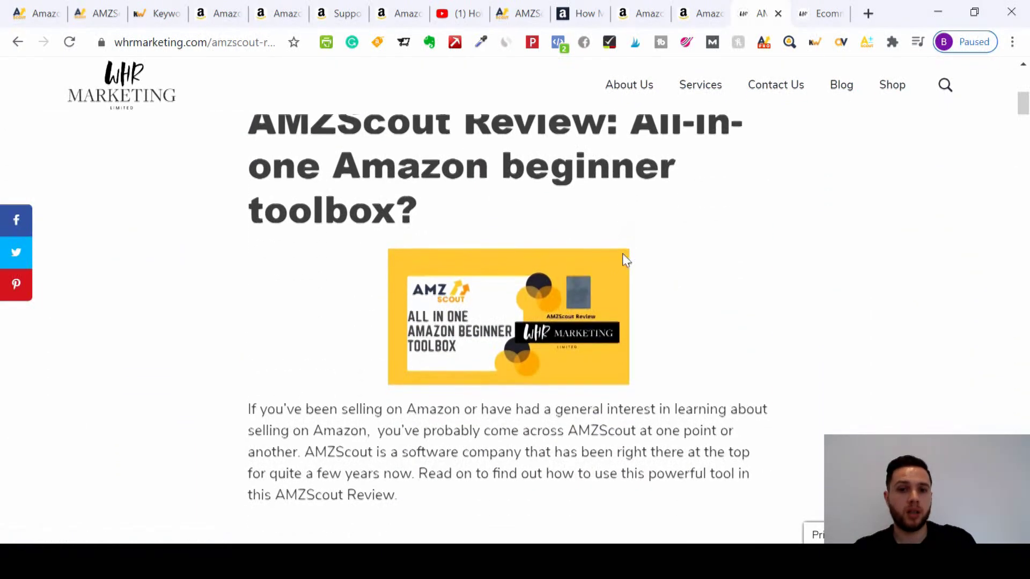
scroll(624, 254, down, 8)
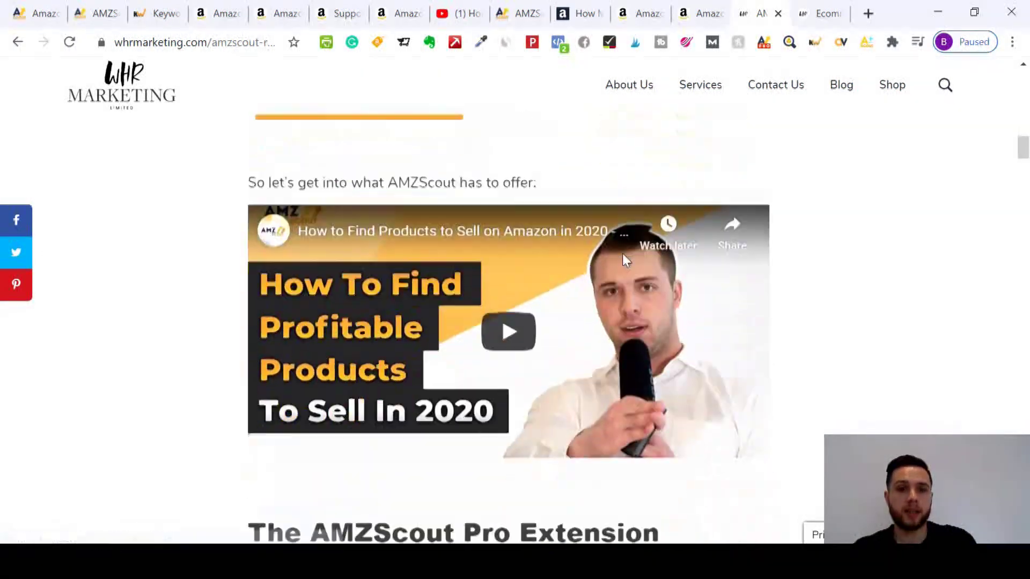
drag(1023, 161, 1024, 136)
click(667, 181)
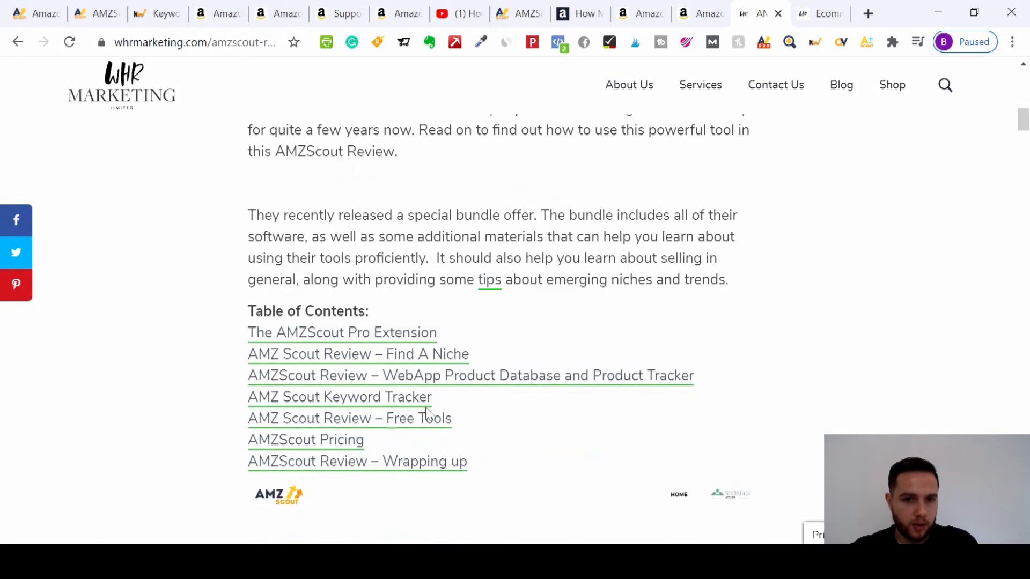
click(321, 439)
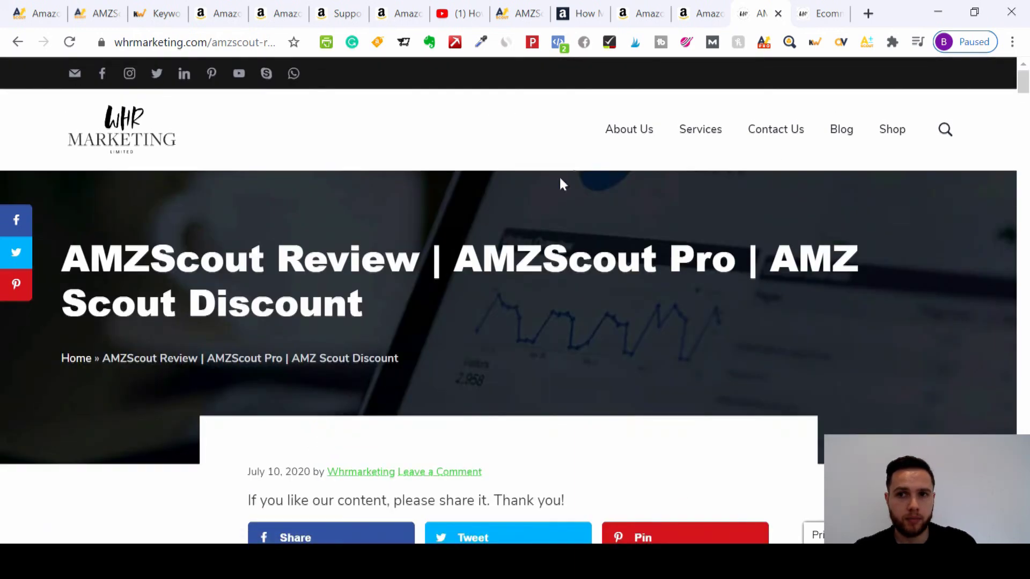
drag(1022, 94, 1024, 135)
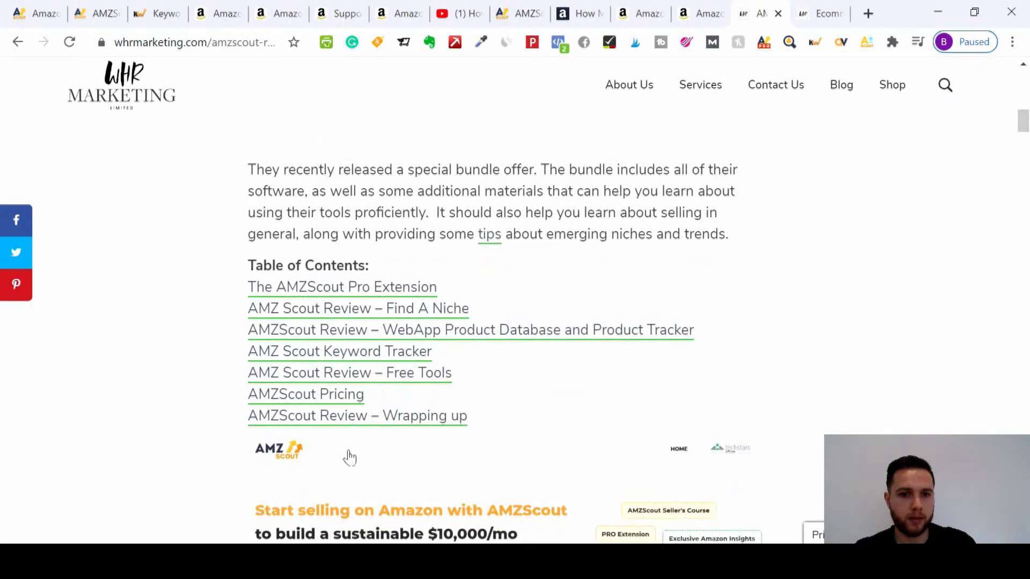
Jump to the AMZScout Pricing section showing PRO Extension $14.9/month and Seller's Bundle $24.9/month.
click(349, 395)
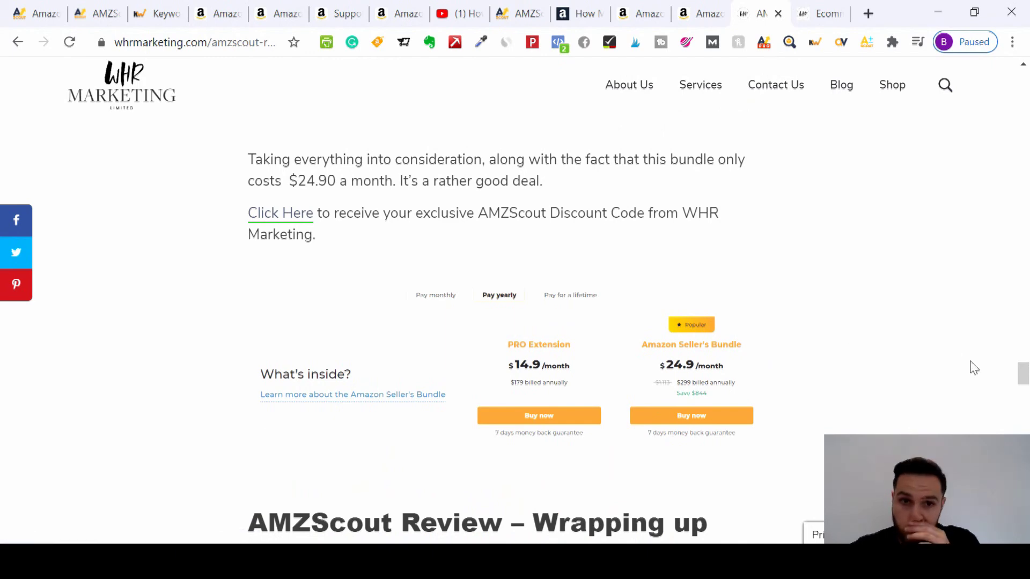
scroll(974, 368, up, 1)
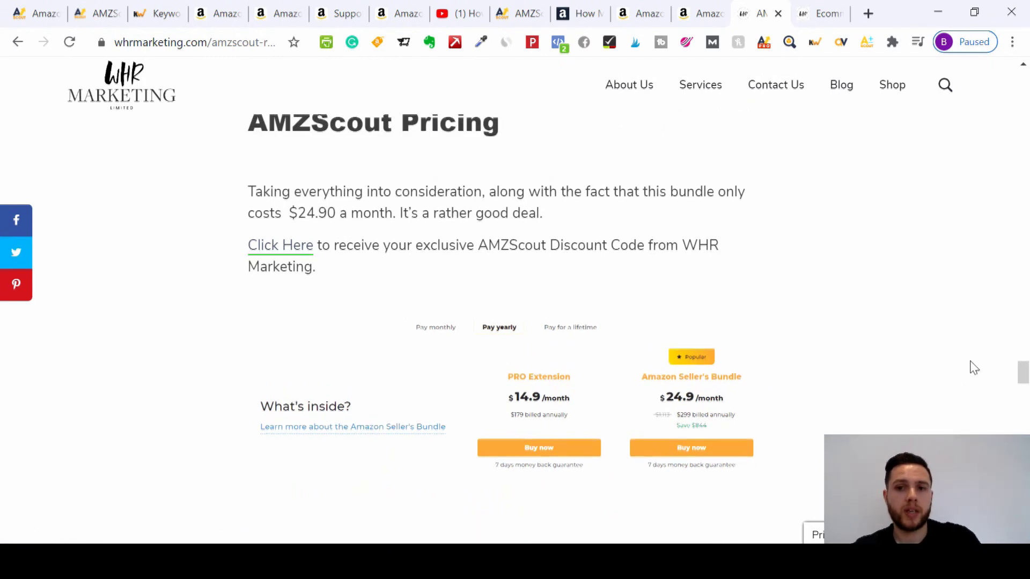
scroll(974, 367, down, 1)
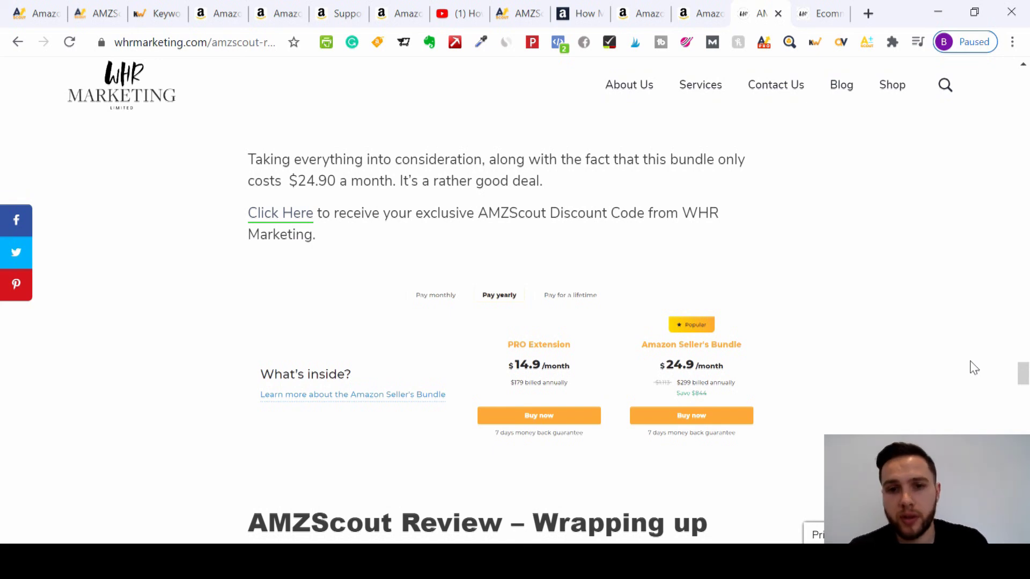
scroll(1023, 375, down, 1)
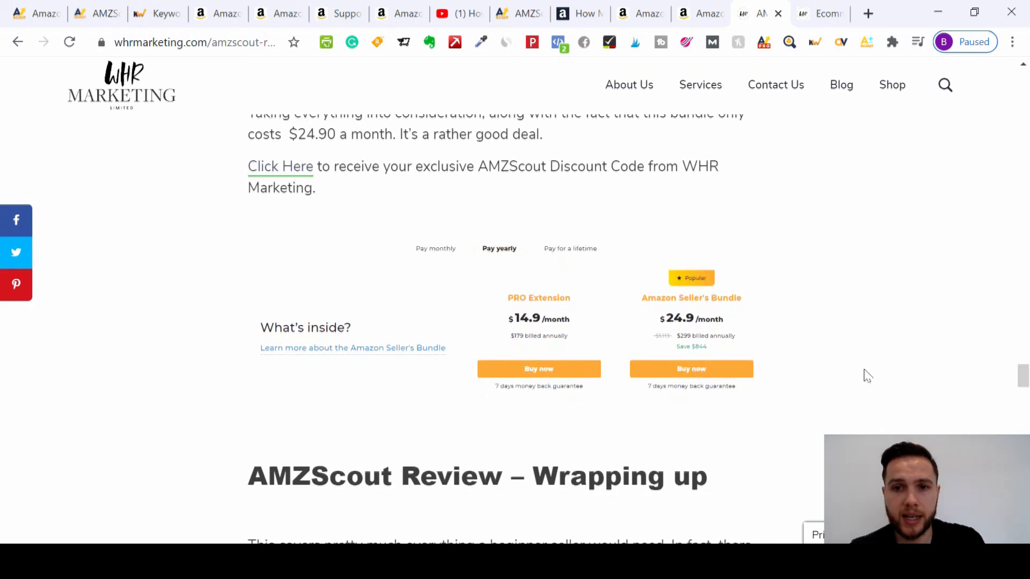